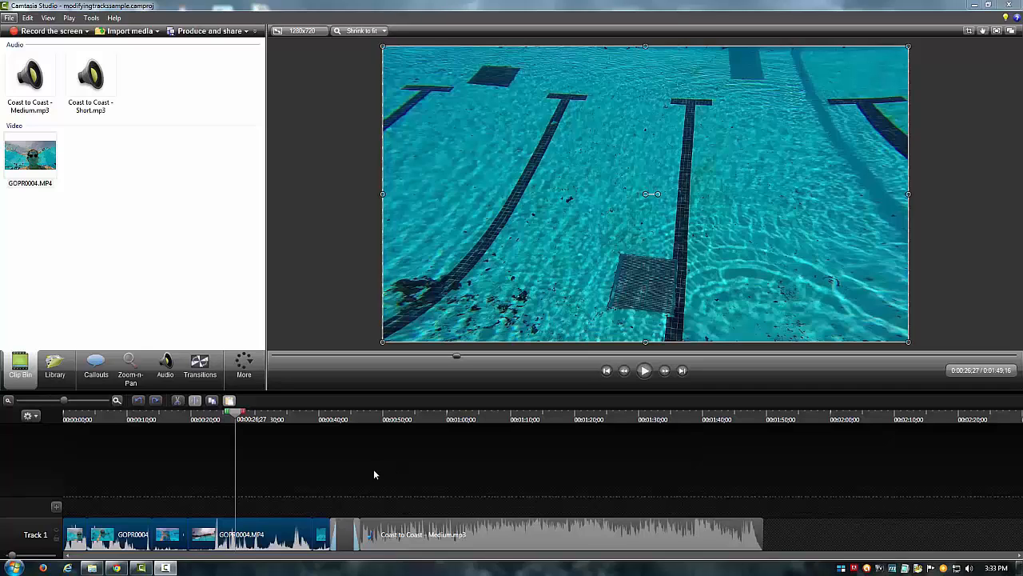
{"action": "right_click", "coordinate": [43, 529]}
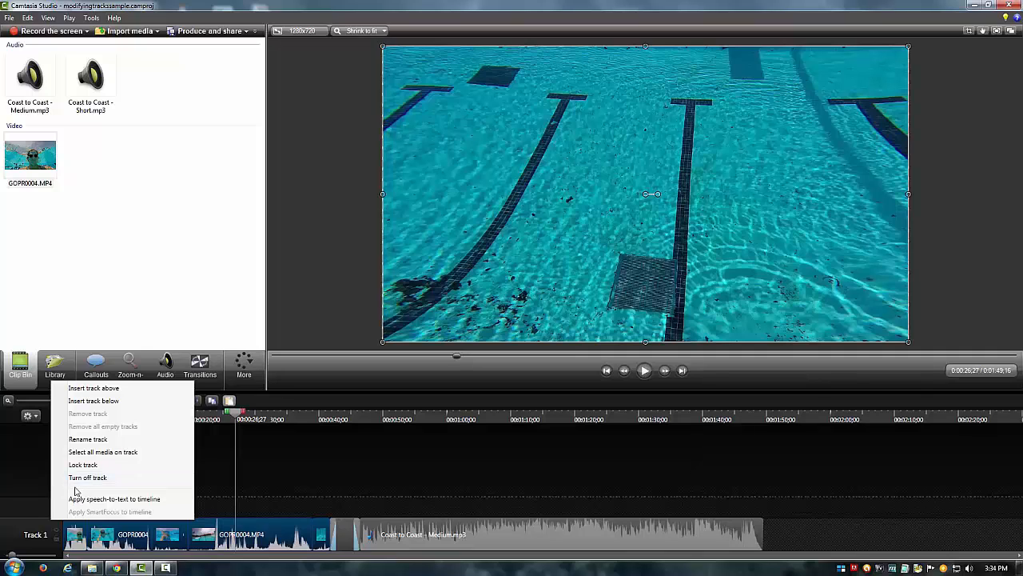
{"action": "left_click", "coordinate": [358, 477]}
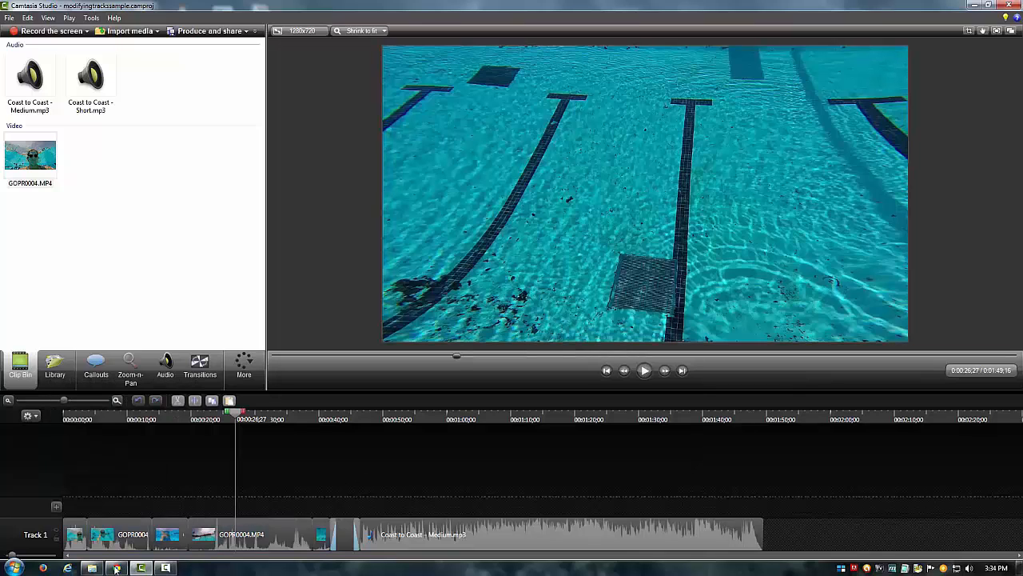
Try moving the Text 1 callout from Track 1 onto a new track above it, and undo the move
{"action": "left_click", "coordinate": [349, 533]}
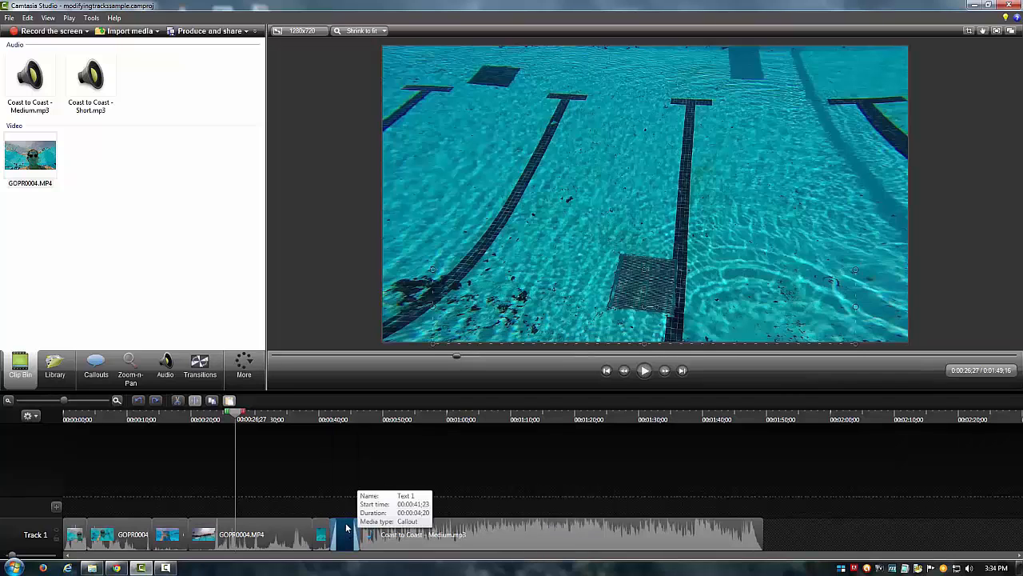
{"action": "left_click_drag", "start_coordinate": [346, 544], "coordinate": [339, 507]}
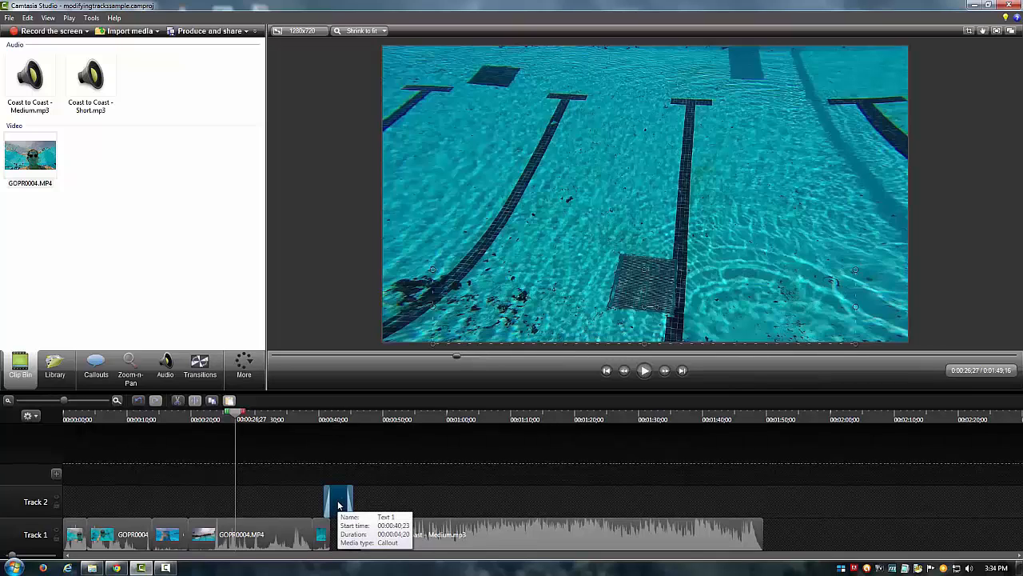
{"action": "key", "text": "ctrl+z"}
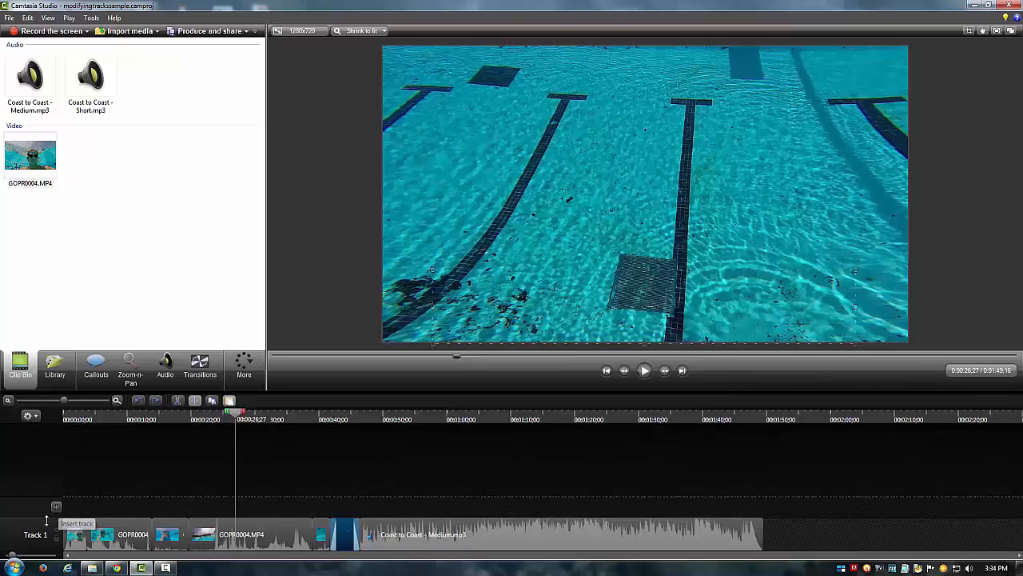
Insert a track above Track 1 and move the Text 1 callout onto it, starting at about 24 seconds
{"action": "right_click", "coordinate": [47, 530]}
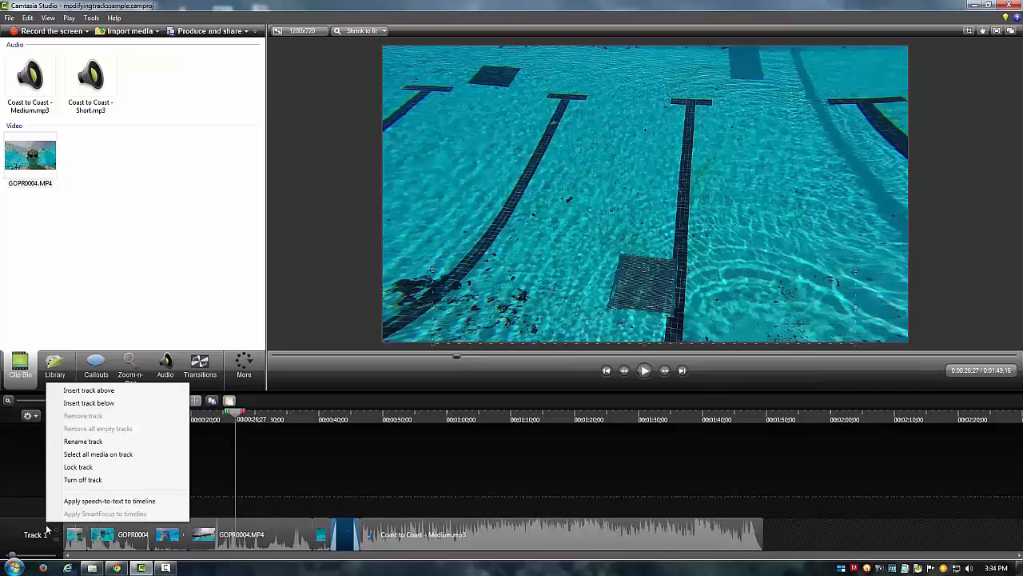
{"action": "left_click", "coordinate": [99, 391]}
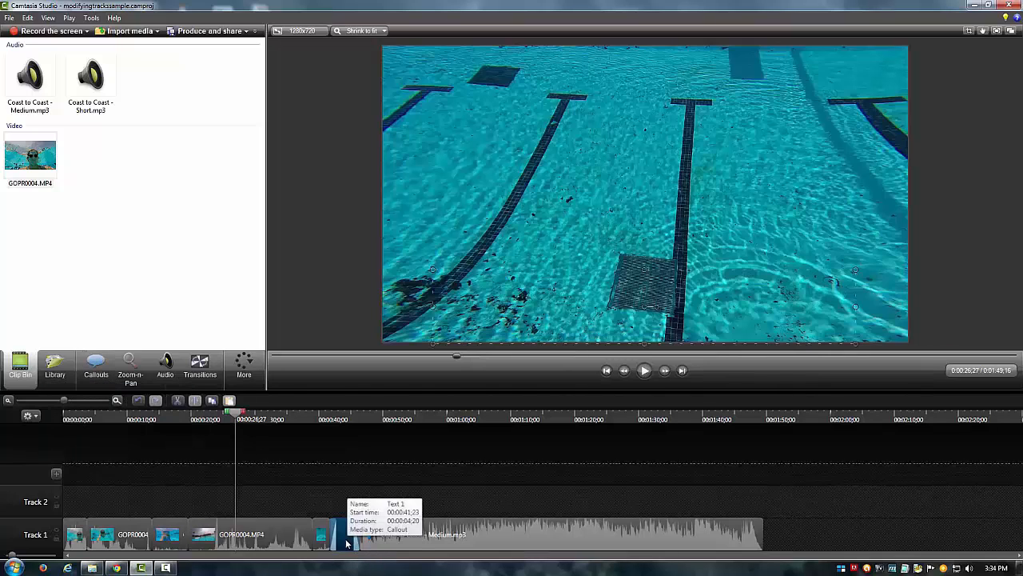
{"action": "left_click_drag", "start_coordinate": [346, 542], "coordinate": [219, 502]}
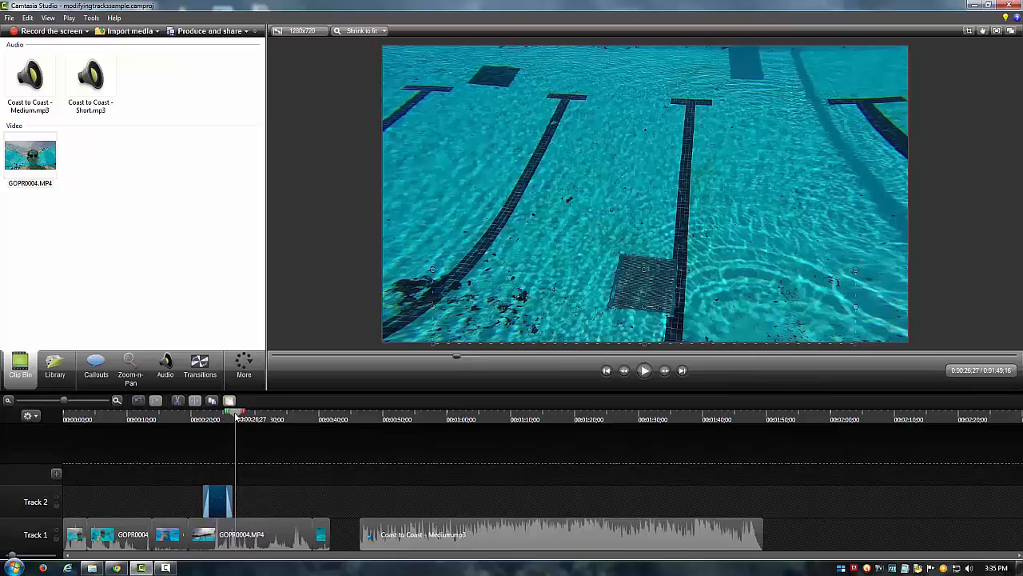
{"action": "key", "text": "ctrl+z"}
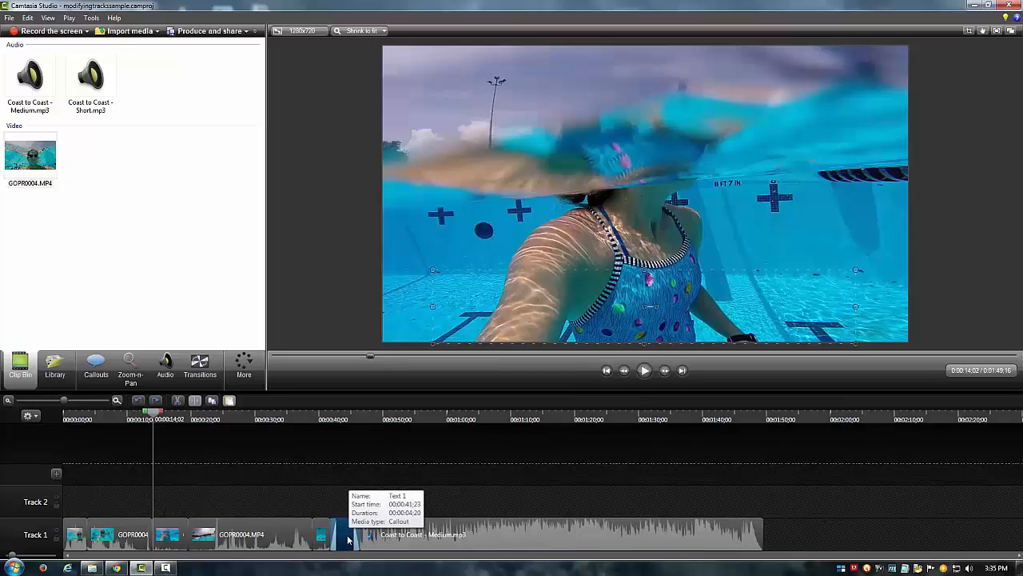
{"action": "left_click_drag", "start_coordinate": [347, 541], "coordinate": [234, 502]}
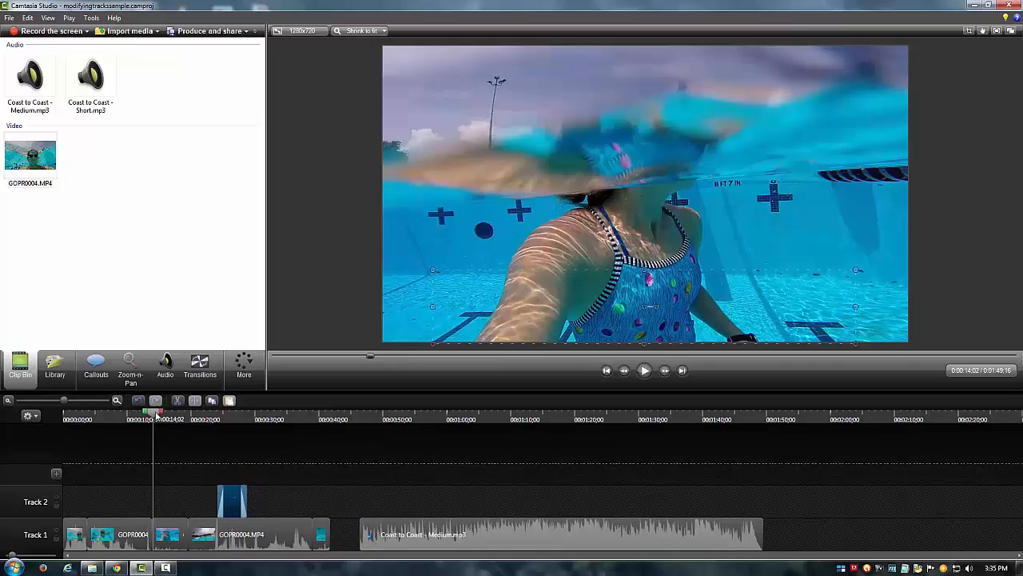
Play the timeline from about 19 seconds past the callout to review the text over the video
{"action": "left_click_drag", "start_coordinate": [157, 415], "coordinate": [192, 416]}
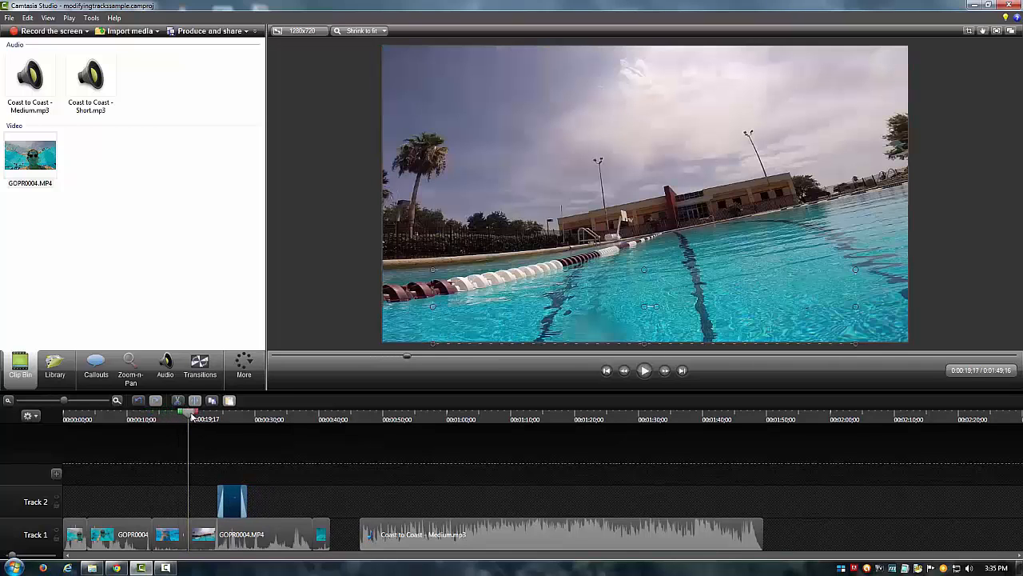
{"action": "key", "text": "space"}
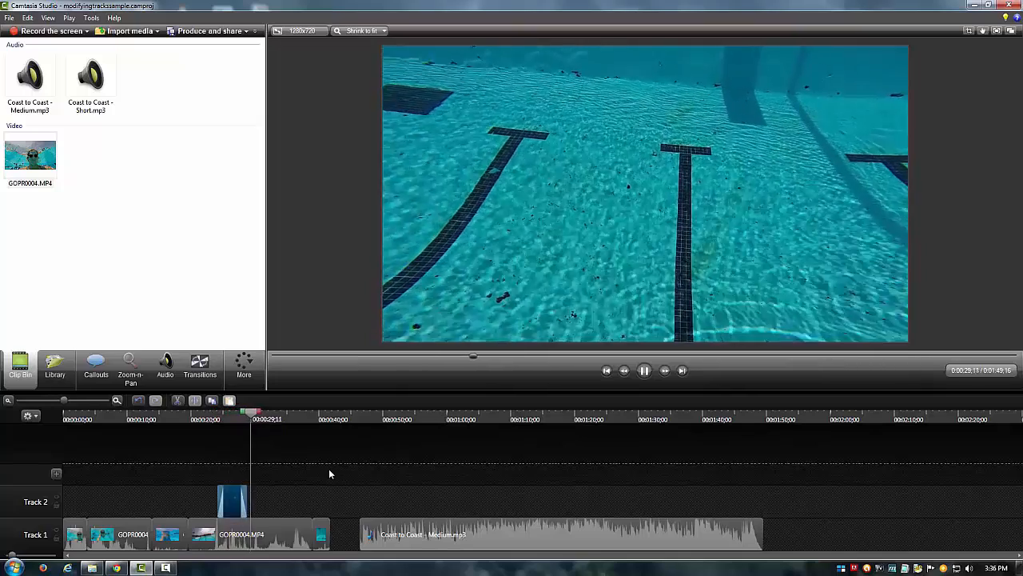
{"action": "key", "text": "space"}
Try the callout on Track 1 beneath the GOPR0004.MP4 clip on Track 2, play that section, and undo the callout's move
{"action": "left_click_drag", "start_coordinate": [244, 514], "coordinate": [312, 503]}
{"action": "left_click_drag", "start_coordinate": [347, 537], "coordinate": [264, 537]}
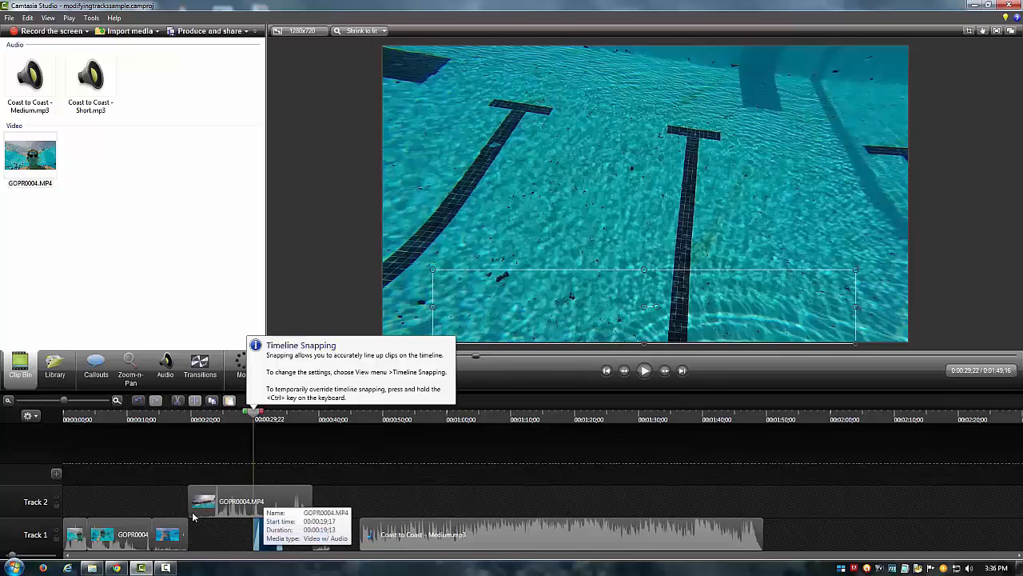
{"action": "left_click", "coordinate": [271, 499]}
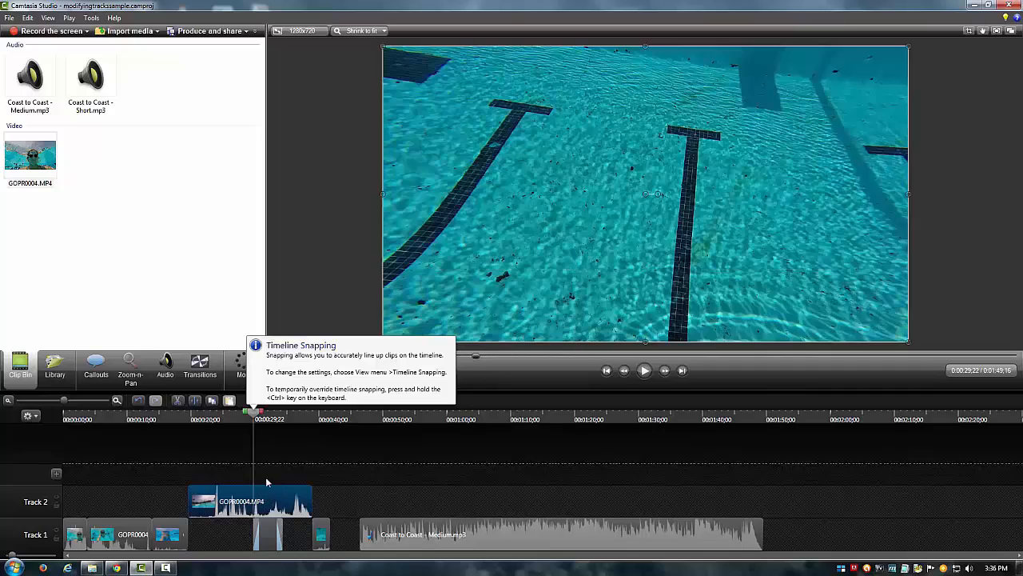
{"action": "key", "text": "space"}
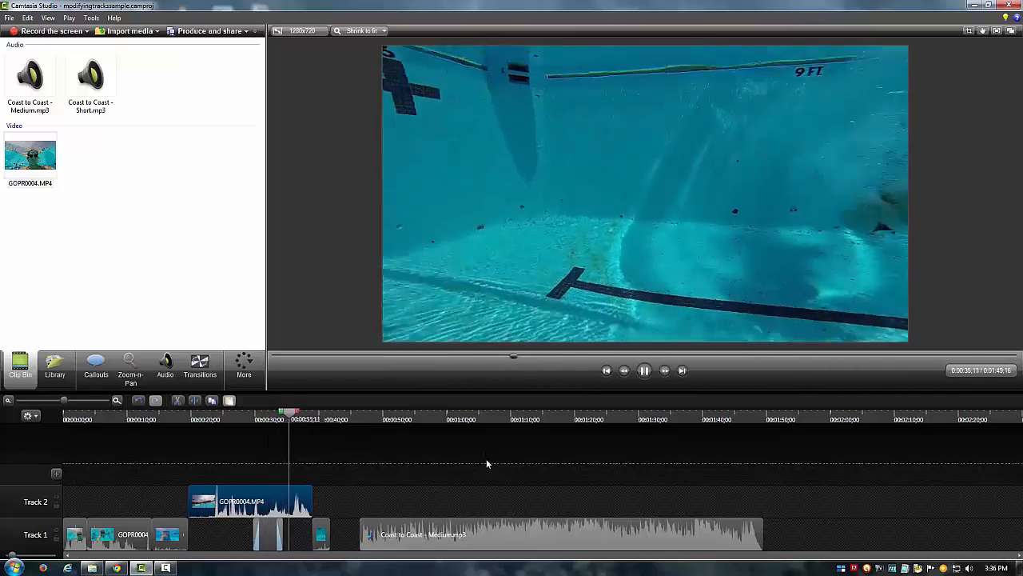
{"action": "key", "text": "space"}
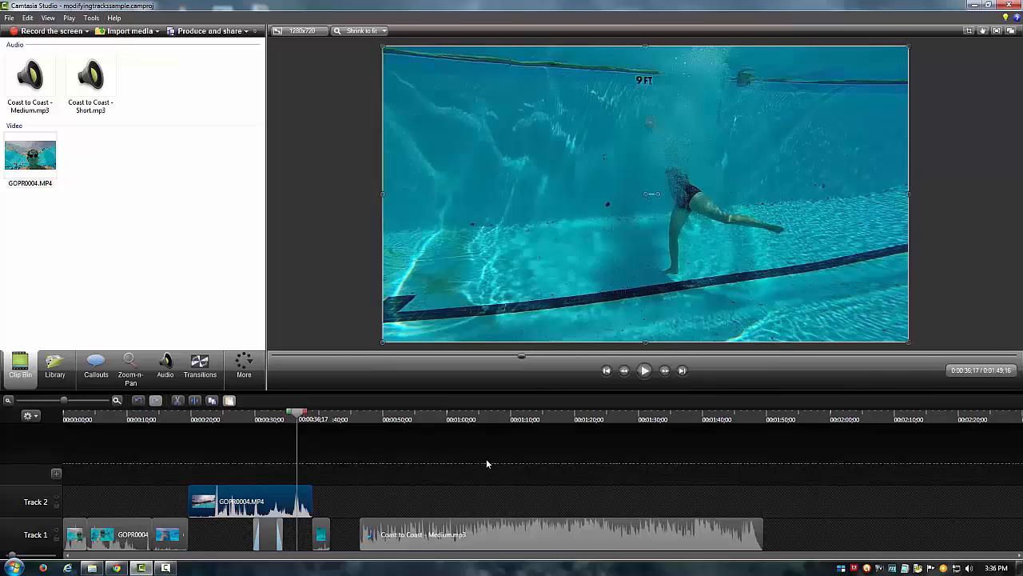
{"action": "key", "text": "ctrl+z"}
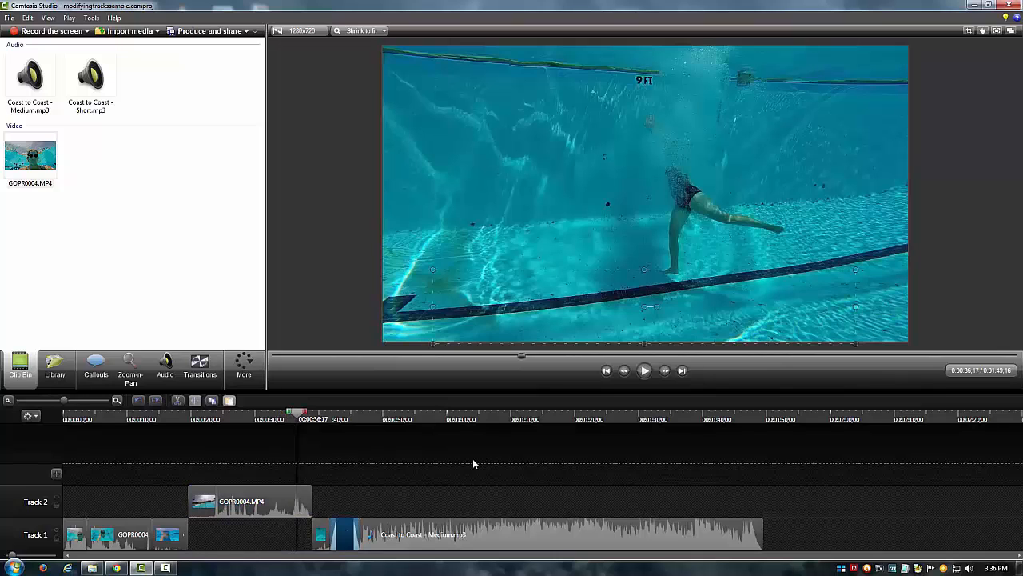
Return the GOPR0004.MP4 clip to Track 1, place the callout above it on Track 2 near 30 seconds, and show that frame
{"action": "left_click_drag", "start_coordinate": [264, 501], "coordinate": [263, 534]}
{"action": "left_click_drag", "start_coordinate": [364, 536], "coordinate": [263, 505]}
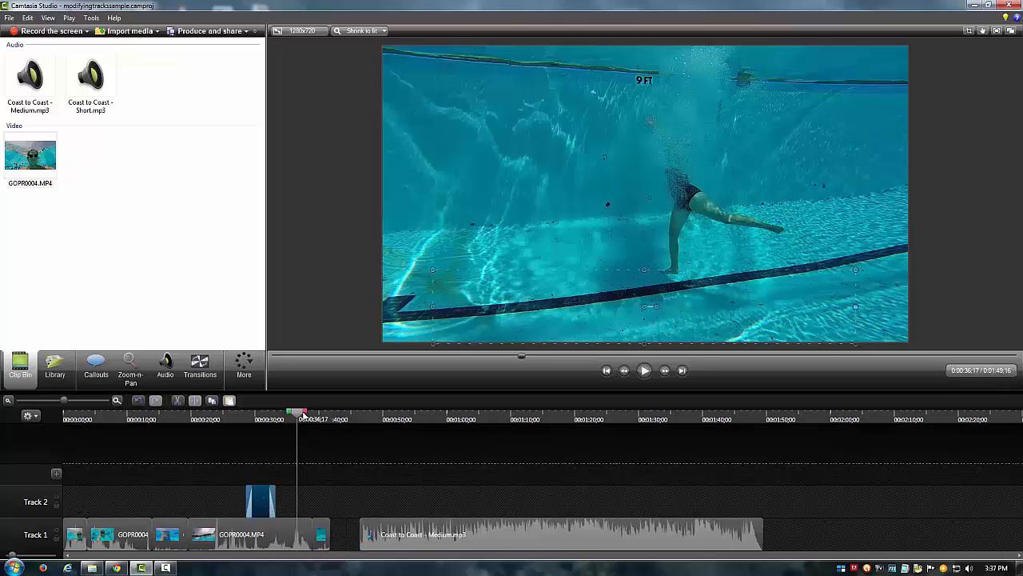
{"action": "left_click_drag", "start_coordinate": [302, 417], "coordinate": [267, 424]}
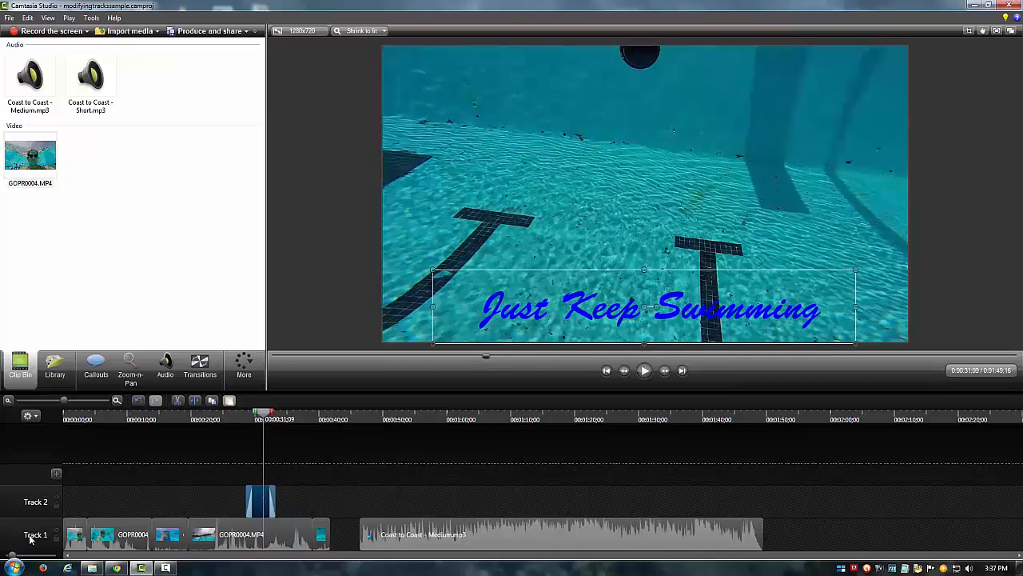
Rename Track 2 as Text
{"action": "right_click", "coordinate": [36, 506]}
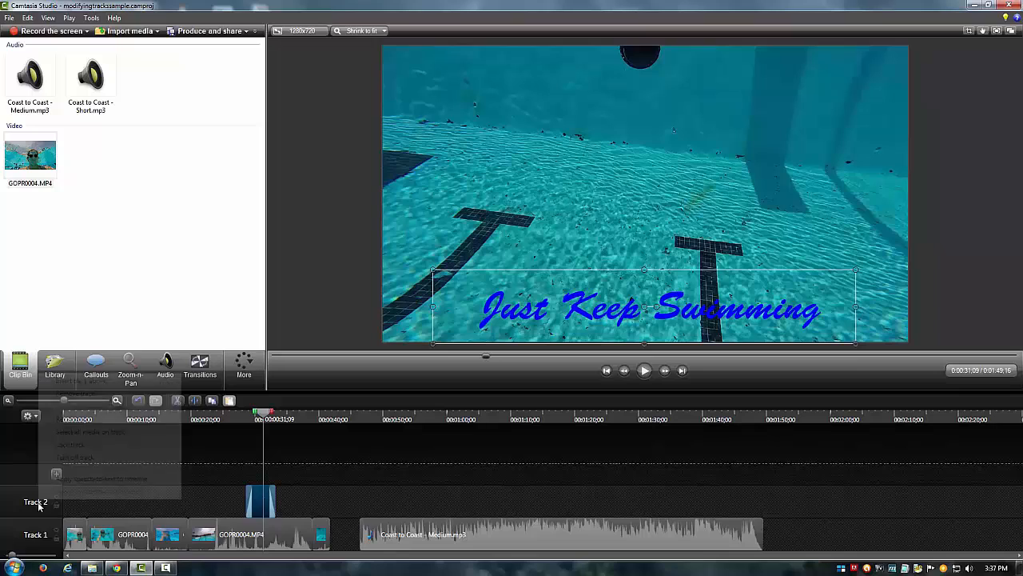
{"action": "left_click", "coordinate": [82, 422]}
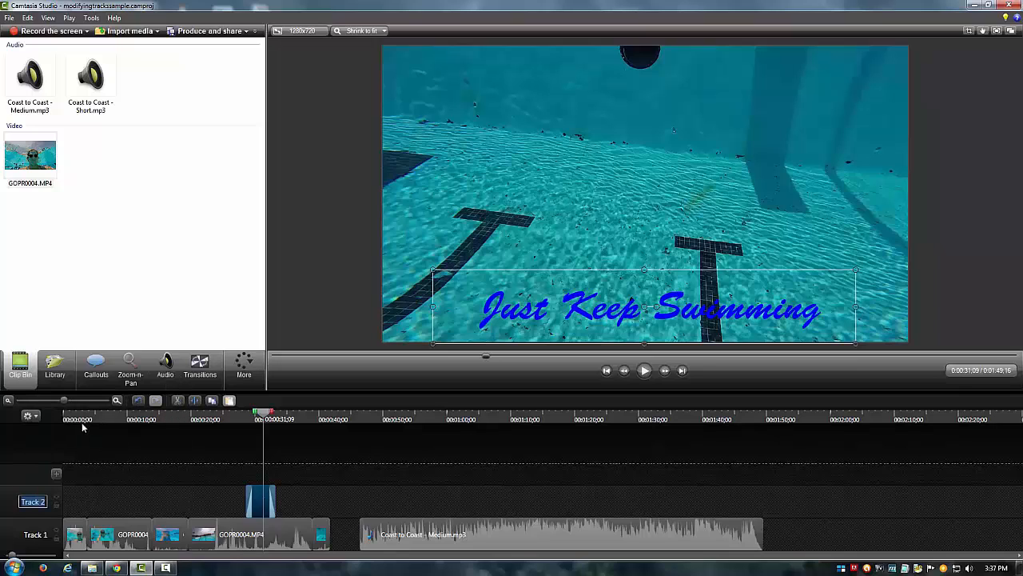
{"action": "type", "text": "Text"}
{"action": "left_click", "coordinate": [336, 509]}
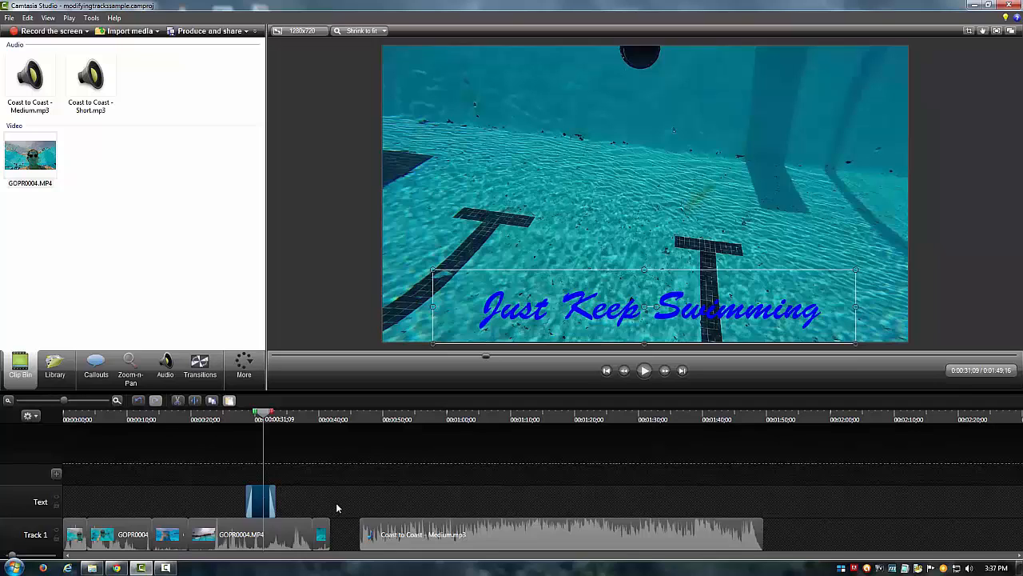
Move the Coast to Coast - Medium.mp3 clip from Track 1 to a new track above Text, starting at 0 seconds
{"action": "left_click", "coordinate": [422, 538]}
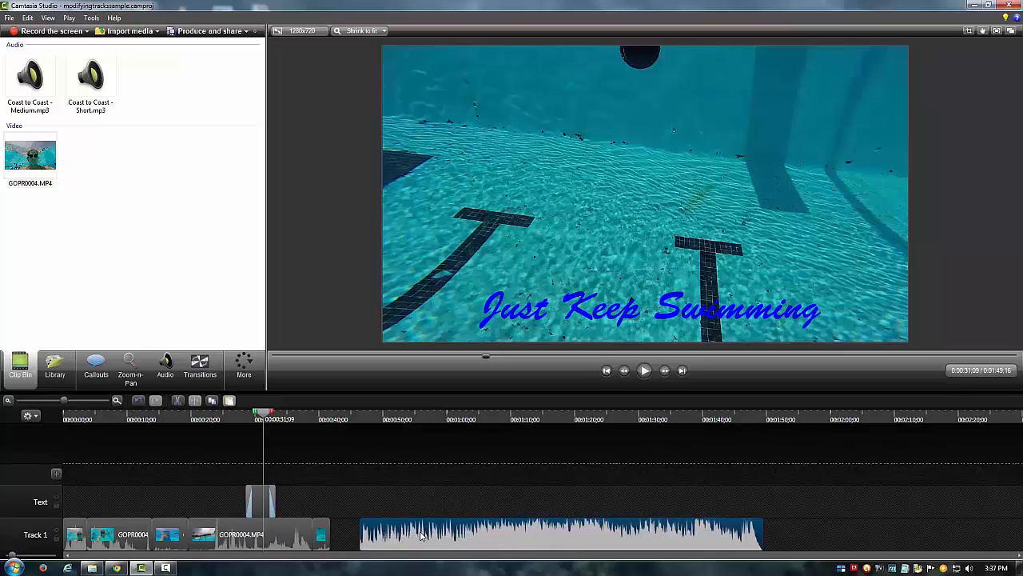
{"action": "left_click_drag", "start_coordinate": [393, 534], "coordinate": [80, 468]}
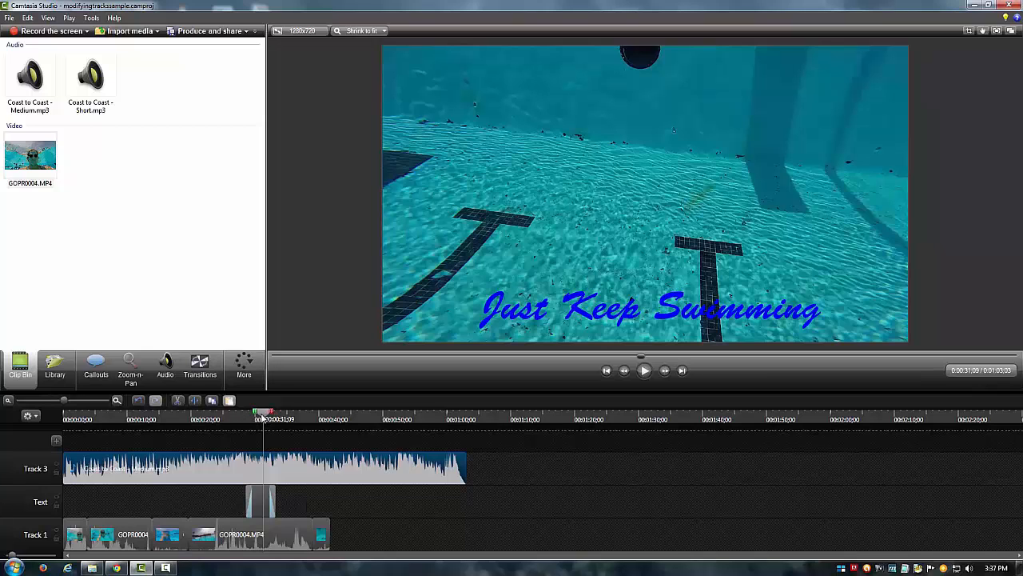
Play the section around the callout to review the video, text and music together
{"action": "left_click_drag", "start_coordinate": [263, 417], "coordinate": [240, 421]}
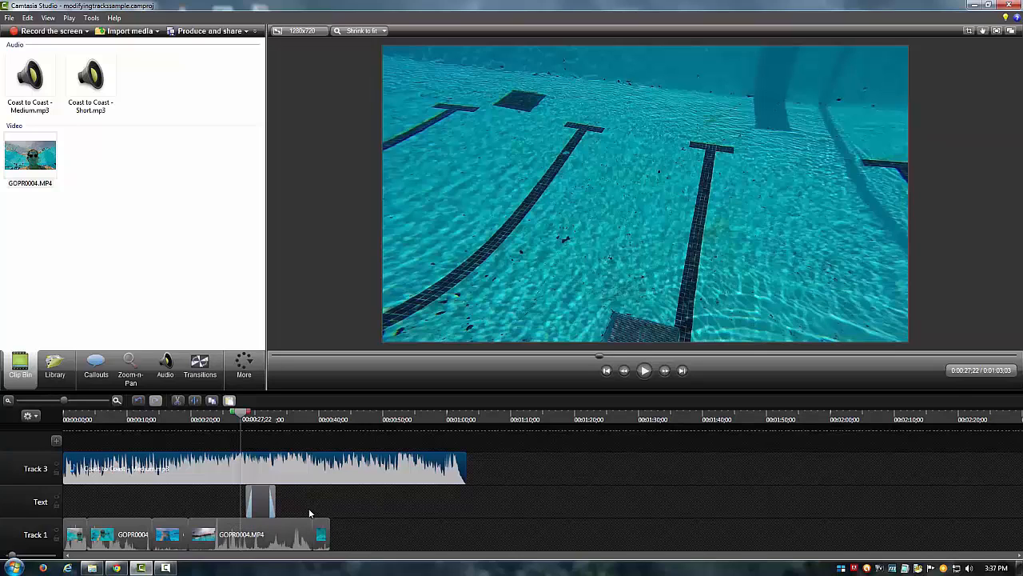
{"action": "left_click_drag", "start_coordinate": [242, 422], "coordinate": [227, 427]}
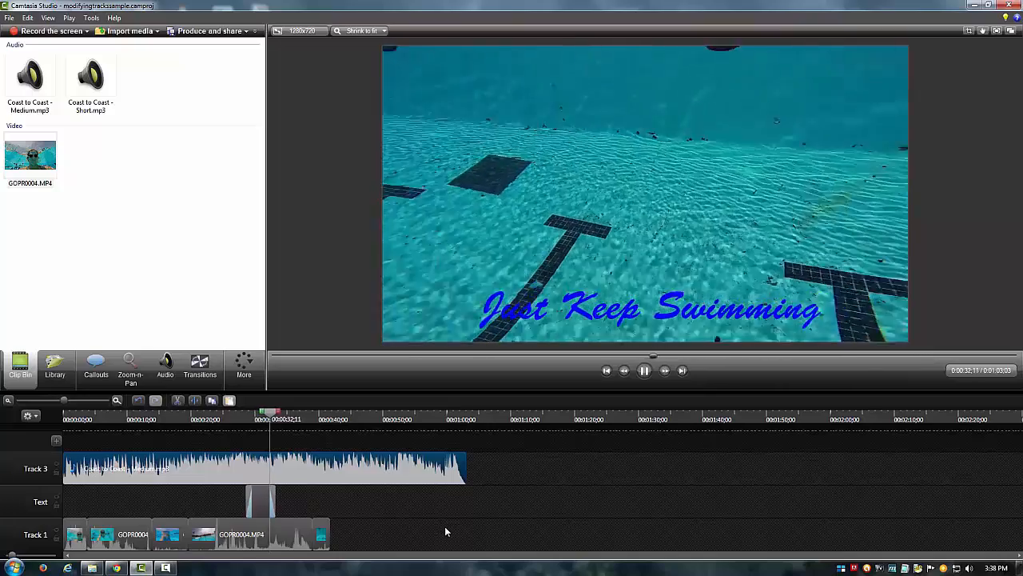
{"action": "key", "text": "space"}
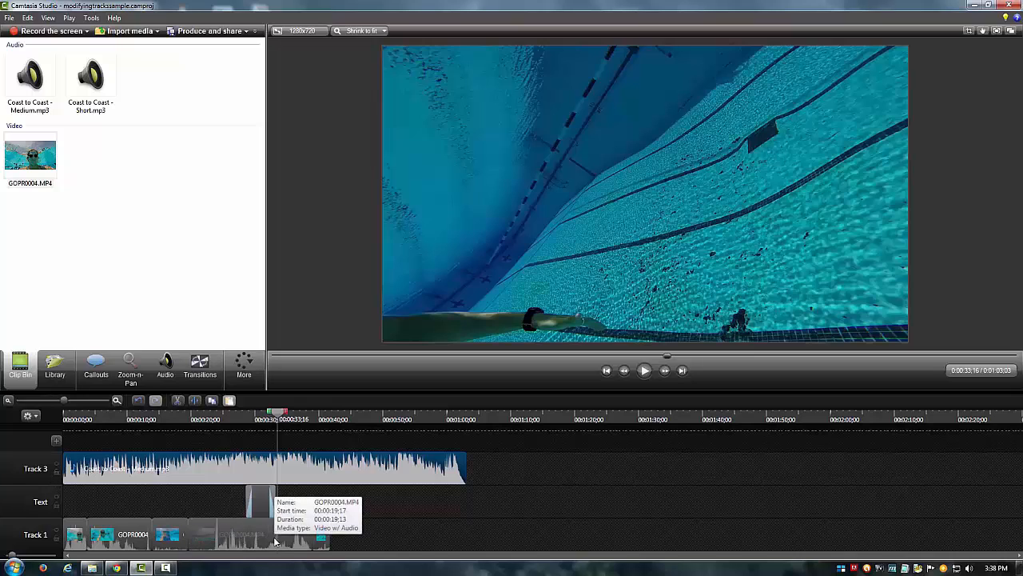
Turn off Track 3 and play the section around the callout without the music
{"action": "left_click", "coordinate": [59, 468]}
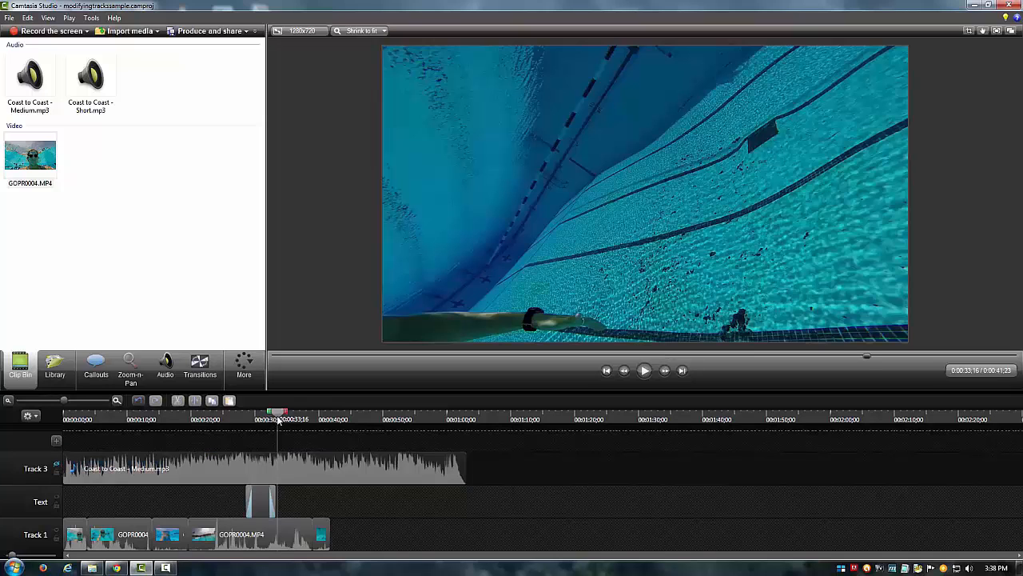
{"action": "left_click_drag", "start_coordinate": [279, 421], "coordinate": [238, 424]}
{"action": "key", "text": "space"}
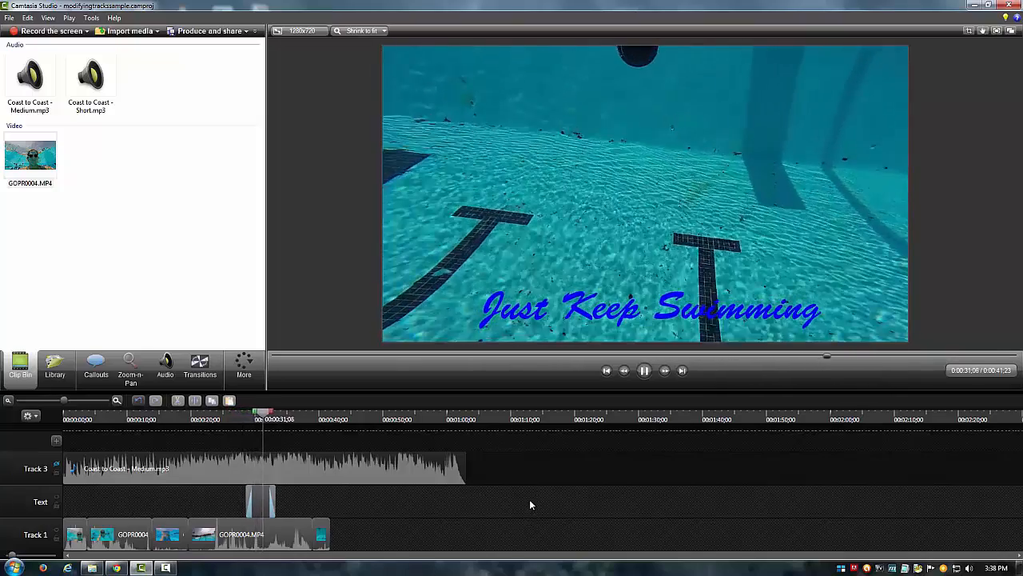
{"action": "key", "text": "space"}
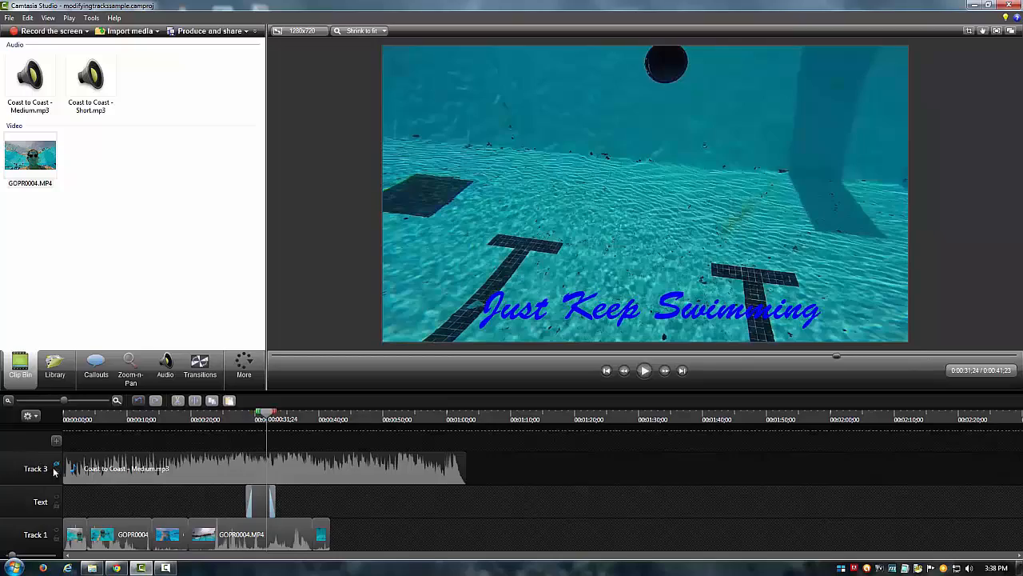
Turn Track 3 back on and resume playback for a few seconds to hear the music
{"action": "left_click", "coordinate": [56, 464]}
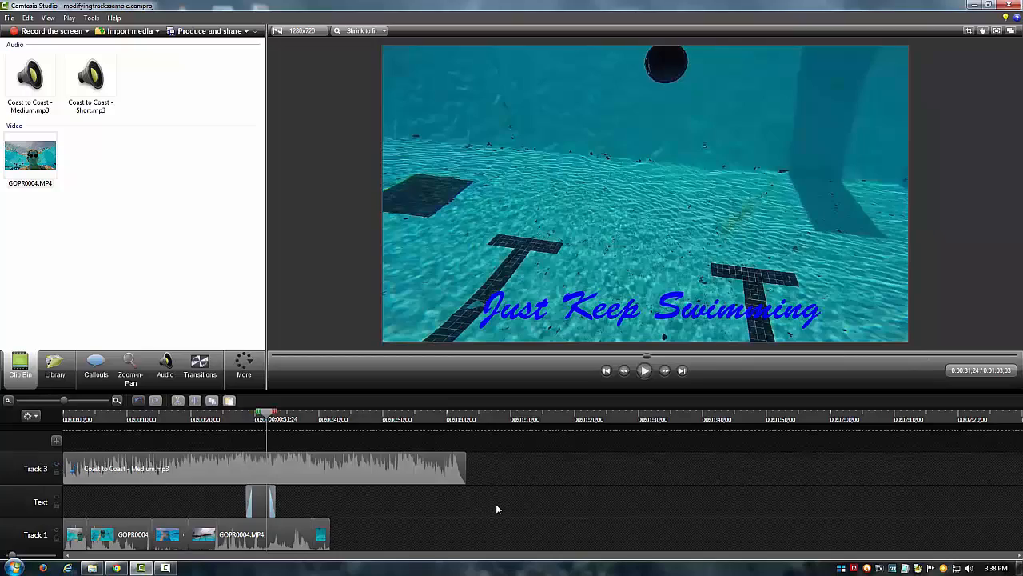
{"action": "key", "text": "space"}
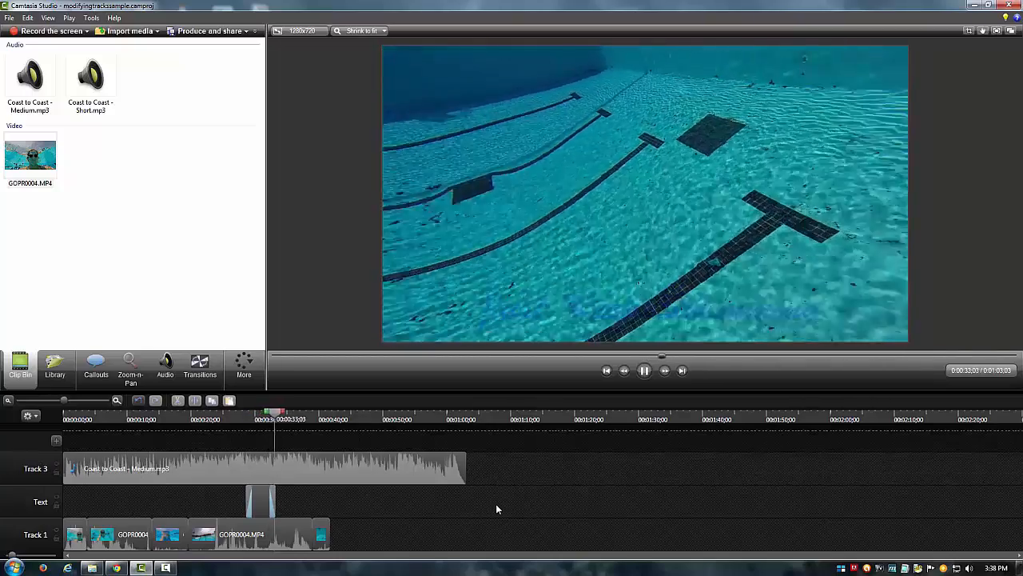
{"action": "key", "text": "space"}
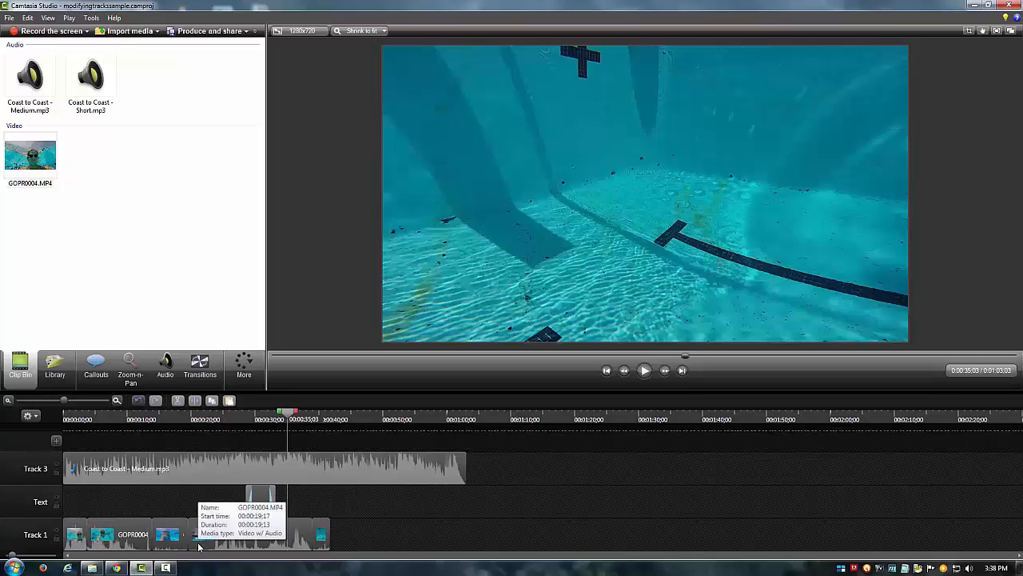
Lock Track 1 and shift the callout along the Text track to start at about 31 seconds
{"action": "left_click", "coordinate": [58, 541]}
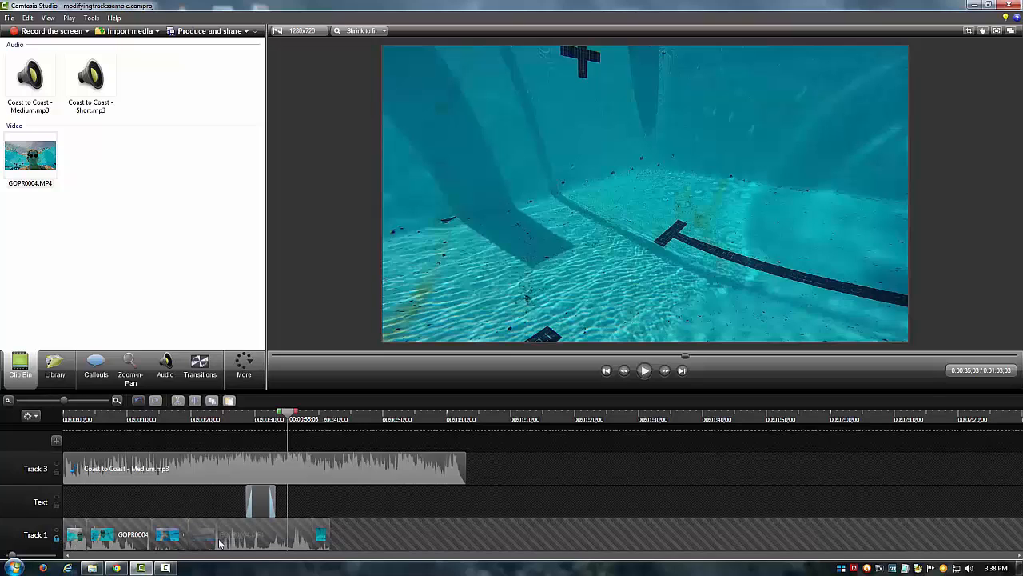
{"action": "left_click_drag", "start_coordinate": [258, 503], "coordinate": [384, 504]}
{"action": "left_click_drag", "start_coordinate": [384, 547], "coordinate": [277, 524]}
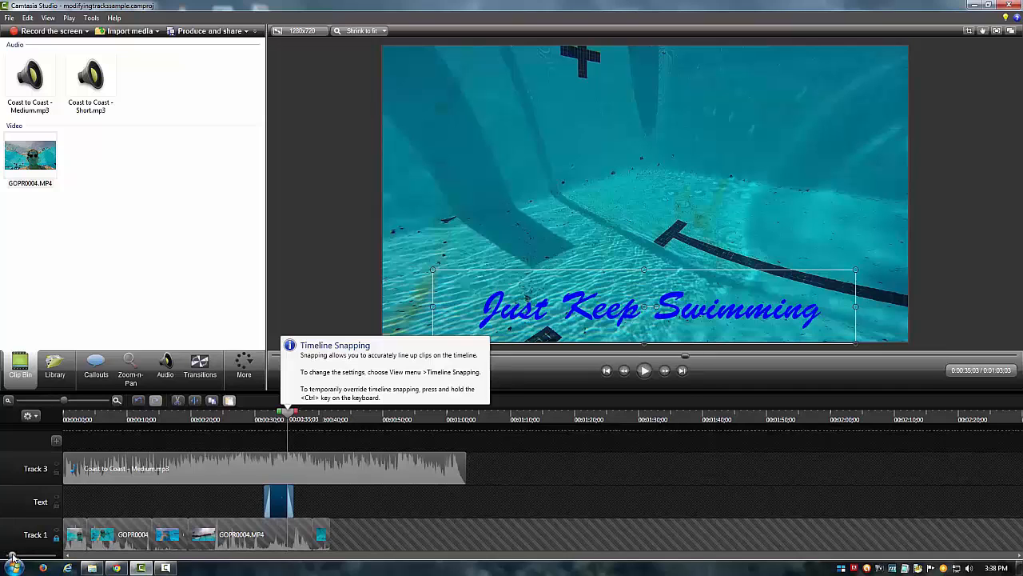
{"action": "mouse_move", "coordinate": [12, 555]}
{"action": "left_mouse_down"}
{"action": "mouse_move", "coordinate": [33, 555]}
{"action": "mouse_move", "coordinate": [12, 556]}
{"action": "left_mouse_up"}
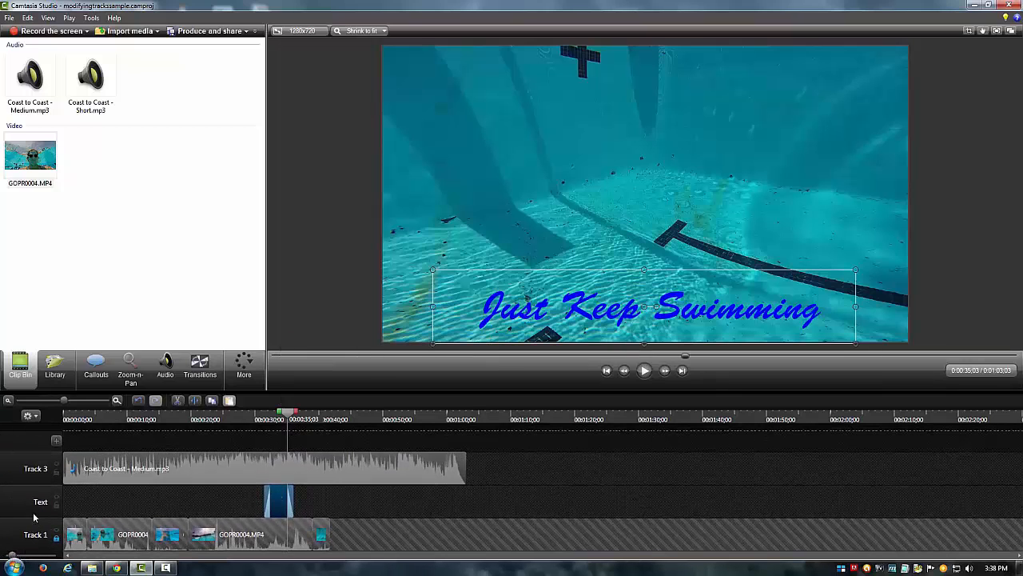
Remove Track 3 together with the music clip on it
{"action": "right_click", "coordinate": [39, 474]}
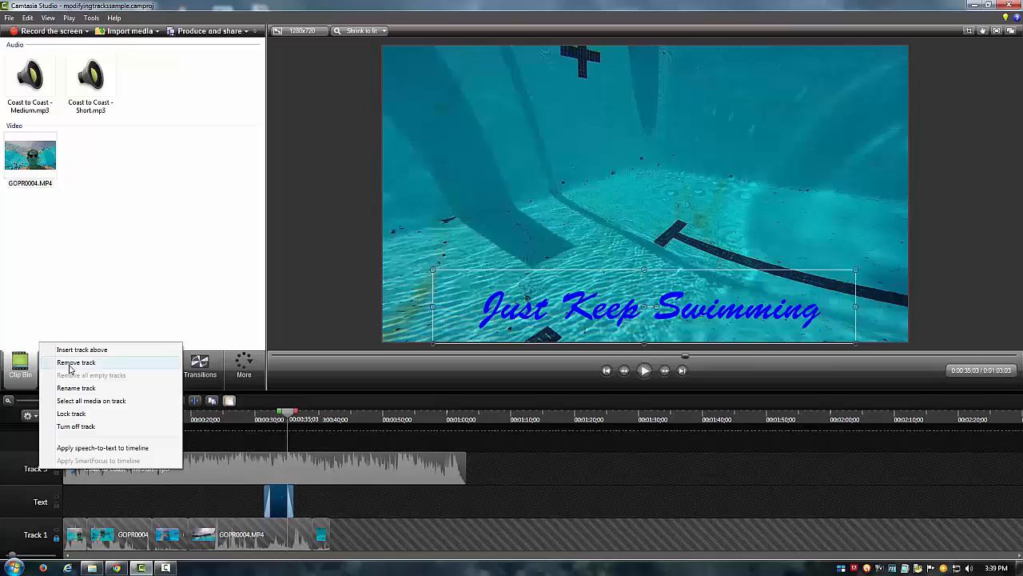
{"action": "left_click", "coordinate": [71, 364]}
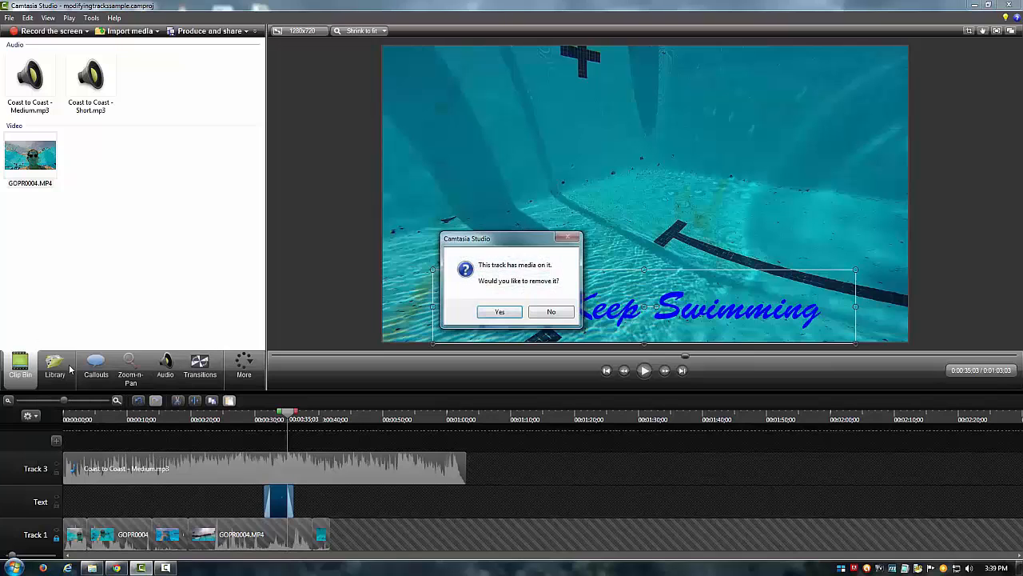
{"action": "left_click", "coordinate": [499, 312]}
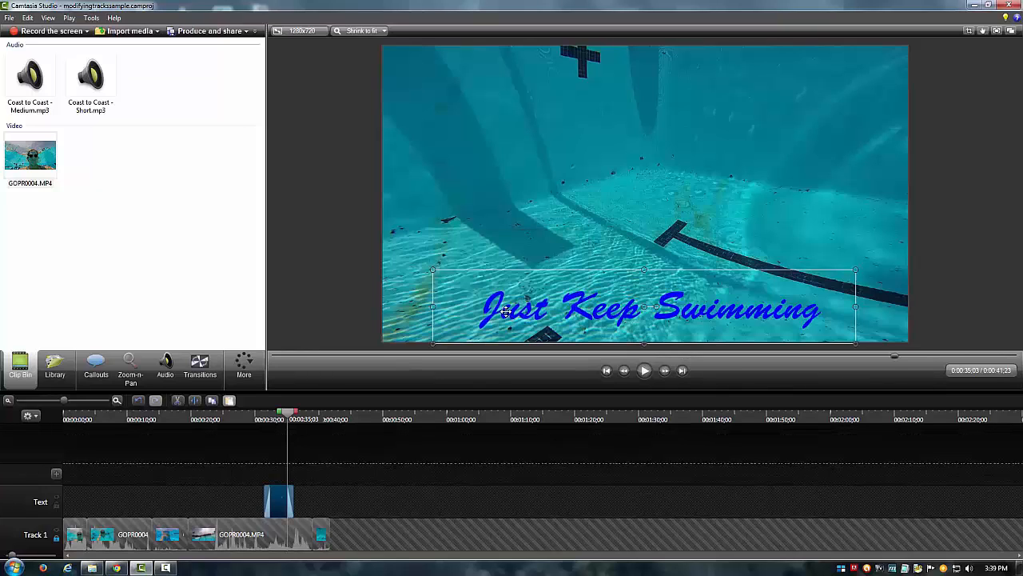